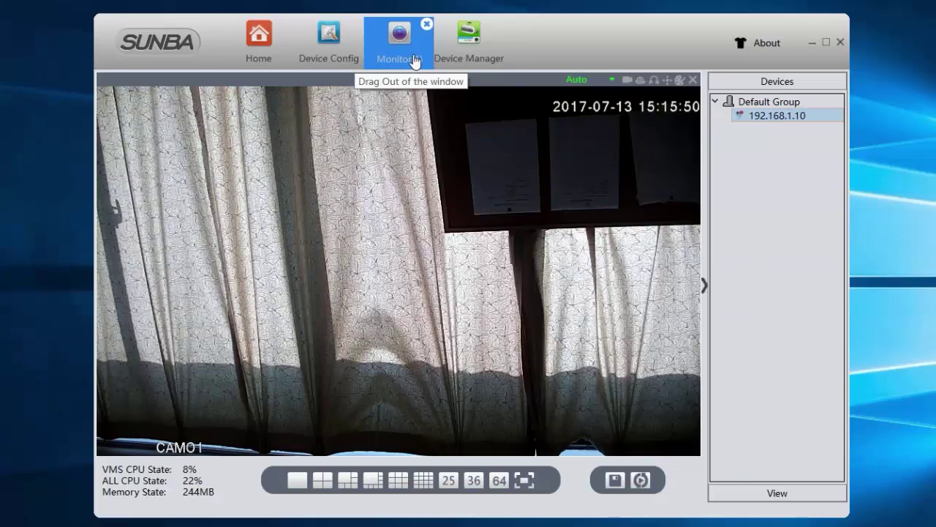
Review the camera's record configuration, checking the General recording option for TimeSection1, and leave it without saving.
click(468, 40)
click(292, 62)
click(334, 58)
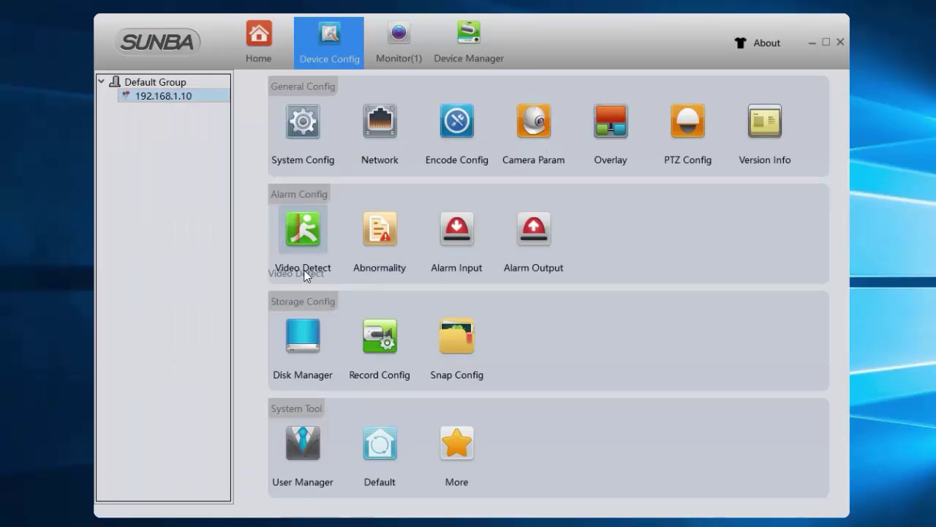
click(374, 336)
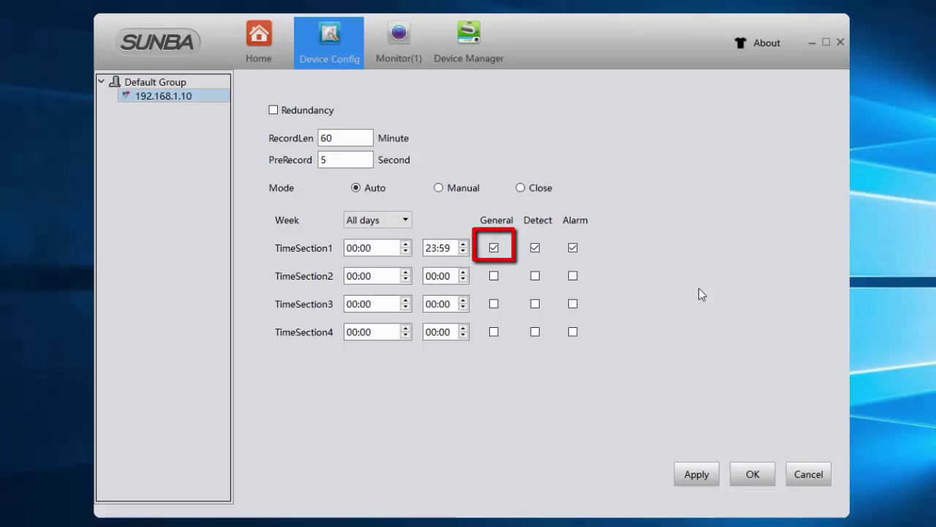
click(805, 477)
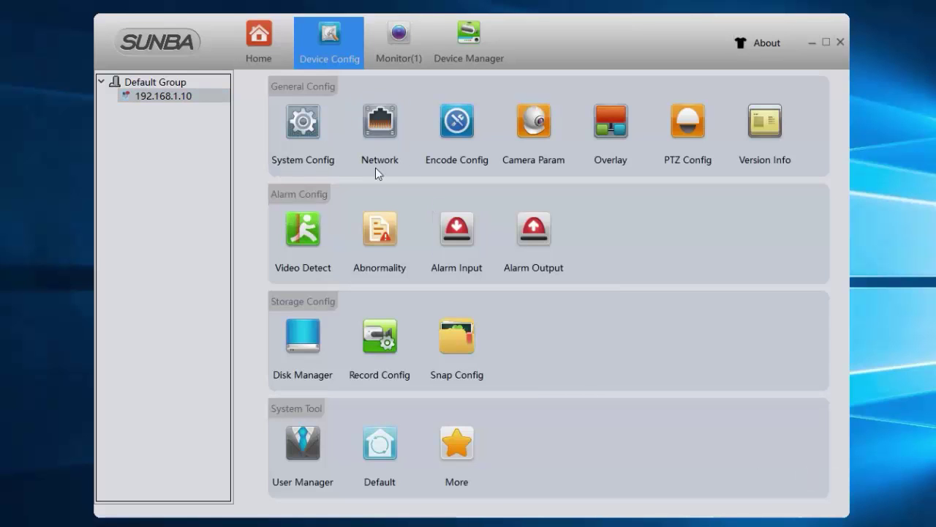
Inspect the camera's storage disk, widening the Record EndTime column to read the full end time of disk 1-1, and close the disk manager.
click(303, 337)
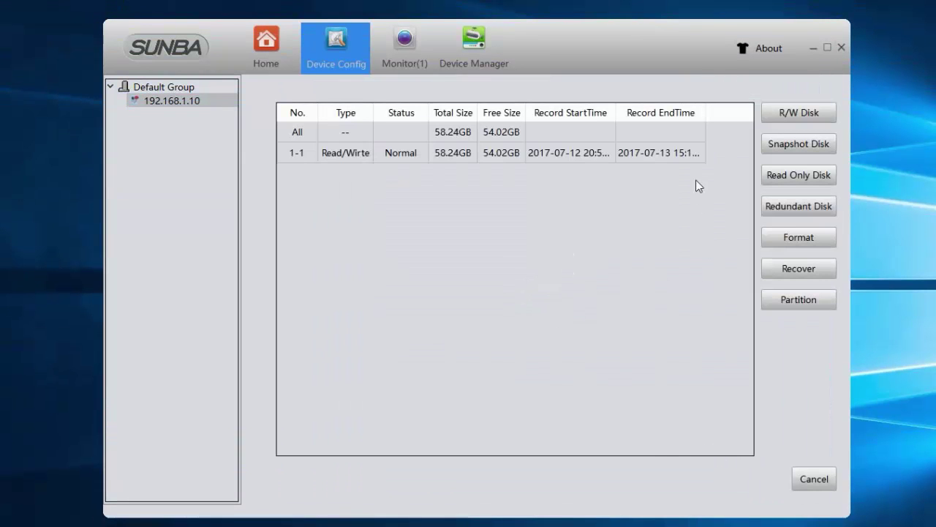
click(681, 150)
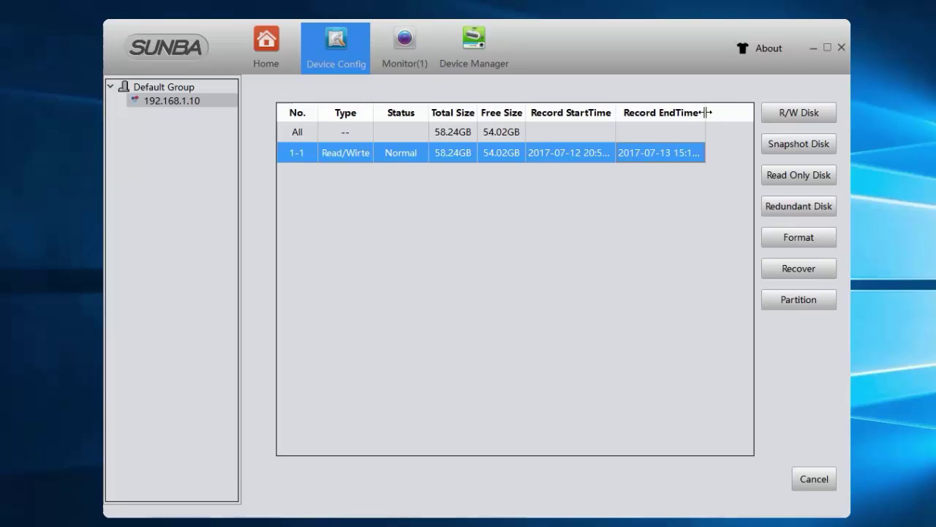
drag(705, 110, 721, 109)
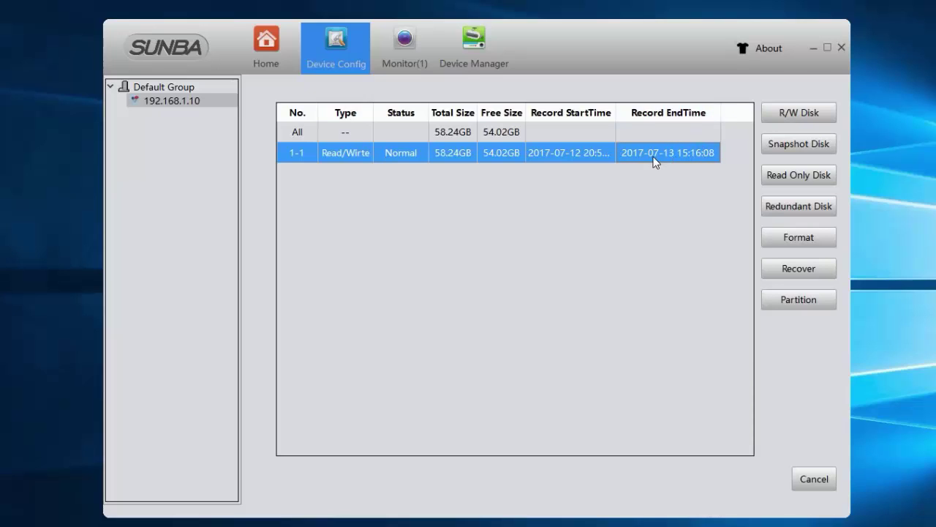
click(815, 480)
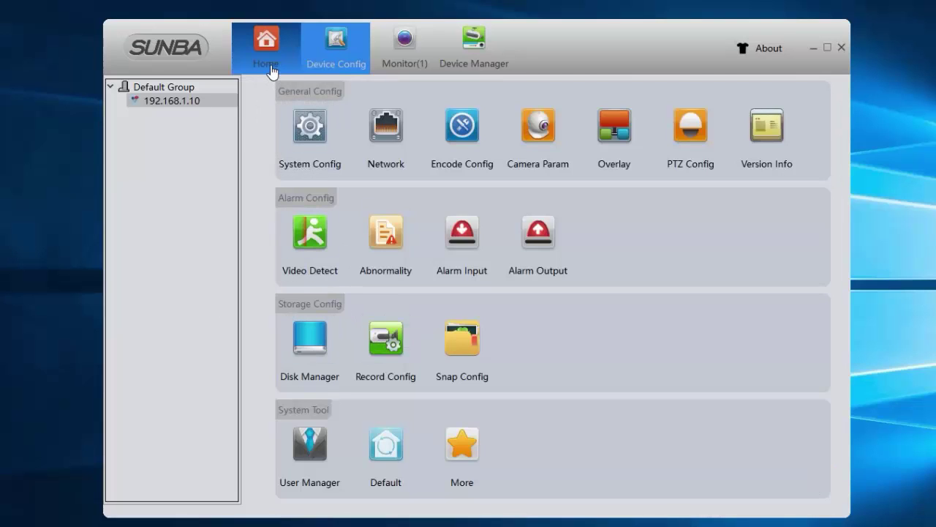
View the camera's live feed and open the recording playback.
click(396, 60)
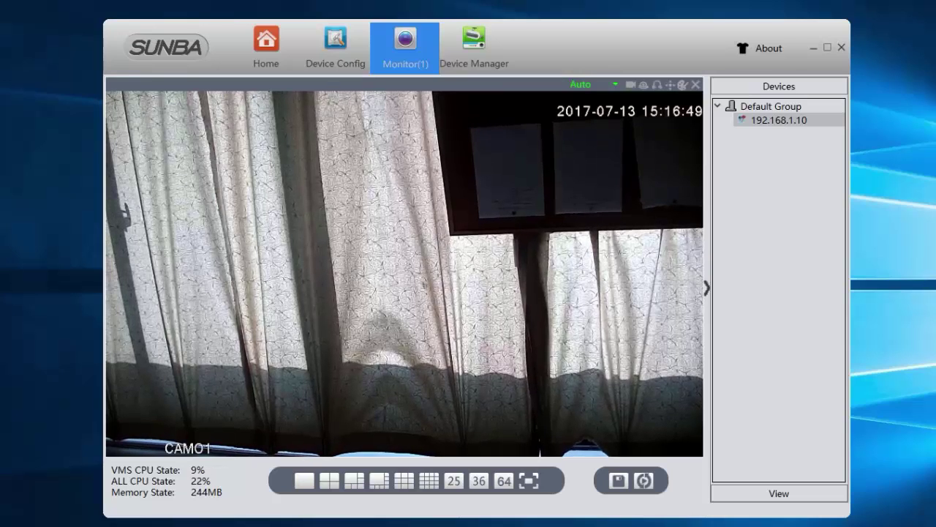
click(269, 65)
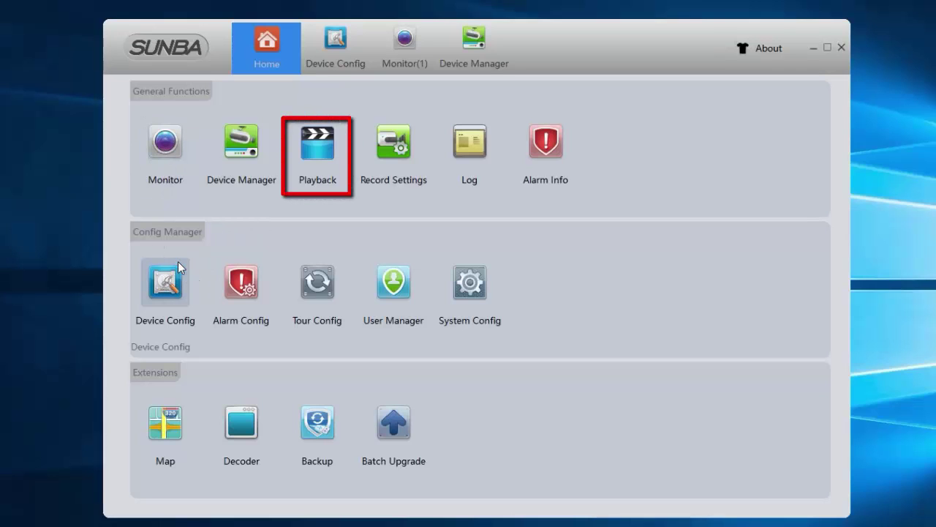
click(311, 158)
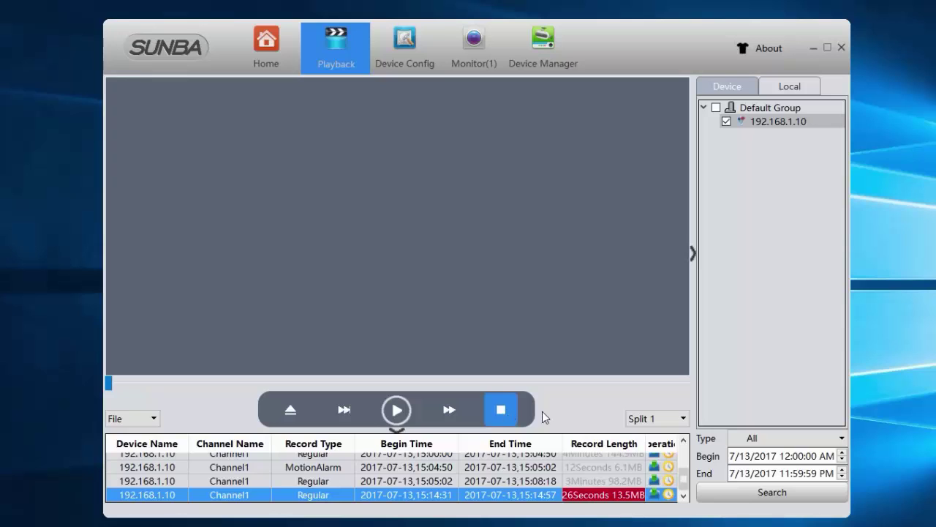
Search the camera's 7/13/2017 recordings of all types and play the latest Regular recording, which begins at 15:14:31.
click(774, 493)
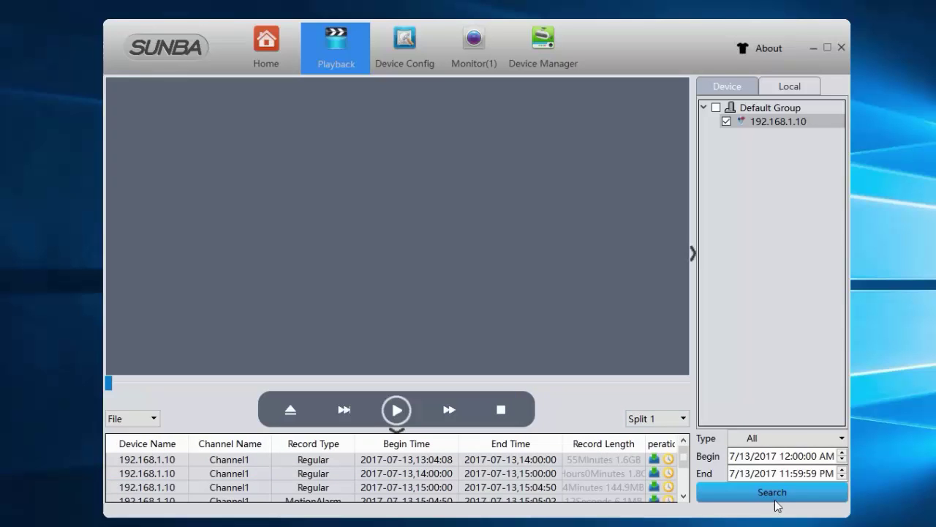
scroll(626, 494, down, 2)
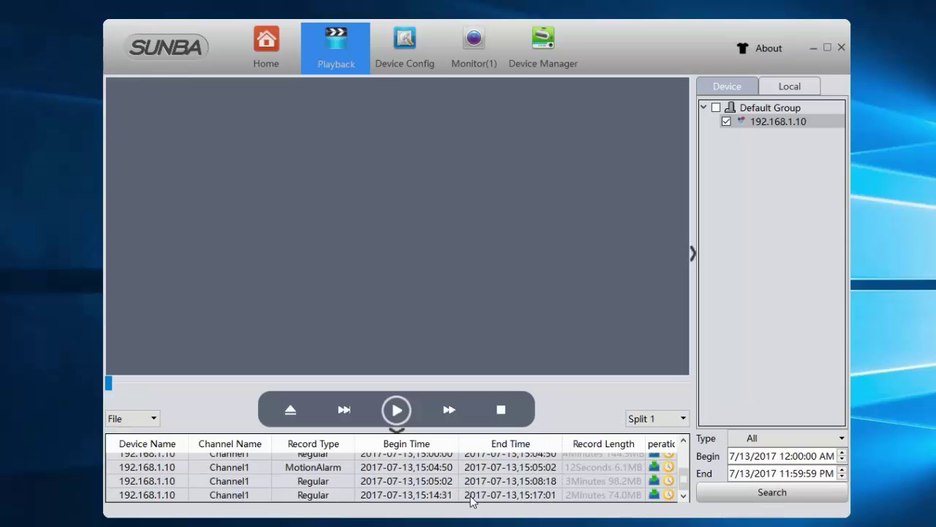
click(472, 494)
click(399, 419)
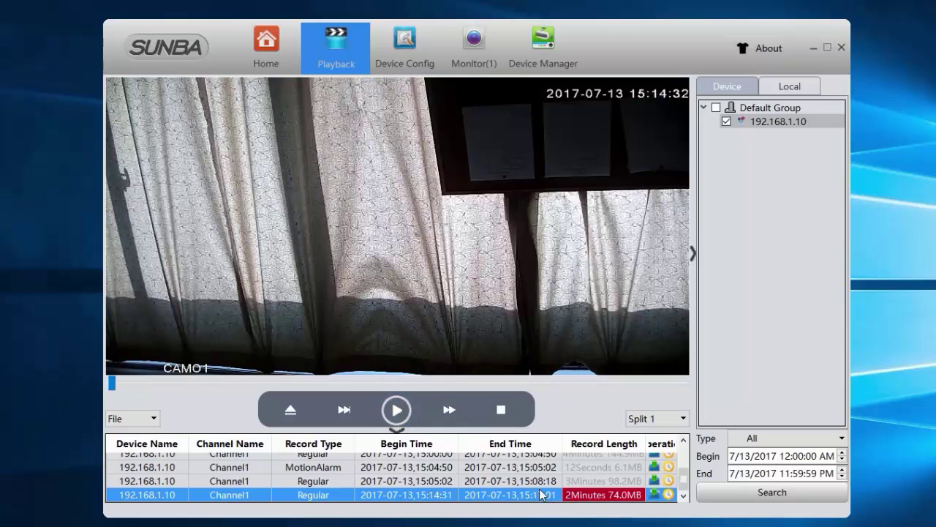
Skim through the playing recording by jumping to successively later points on its timeline.
click(165, 383)
drag(224, 382, 441, 377)
click(512, 386)
click(561, 385)
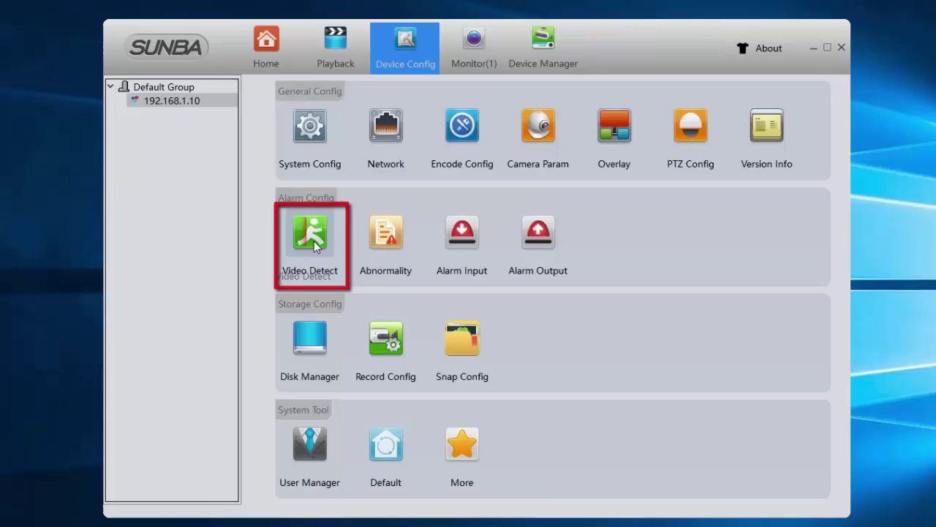
Enable motion detection with recording on Channel1 for the camera, apply the settings and close the video detection configuration.
click(314, 241)
click(288, 137)
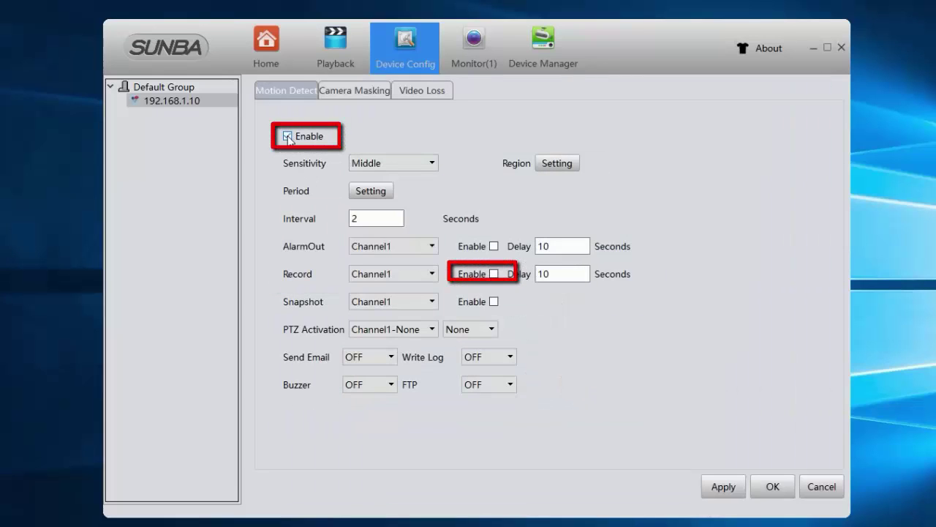
click(493, 275)
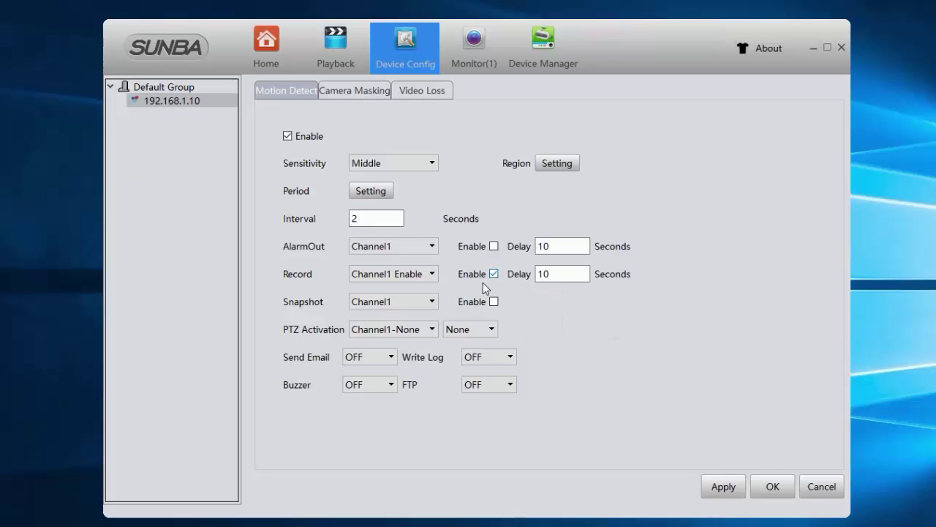
click(724, 488)
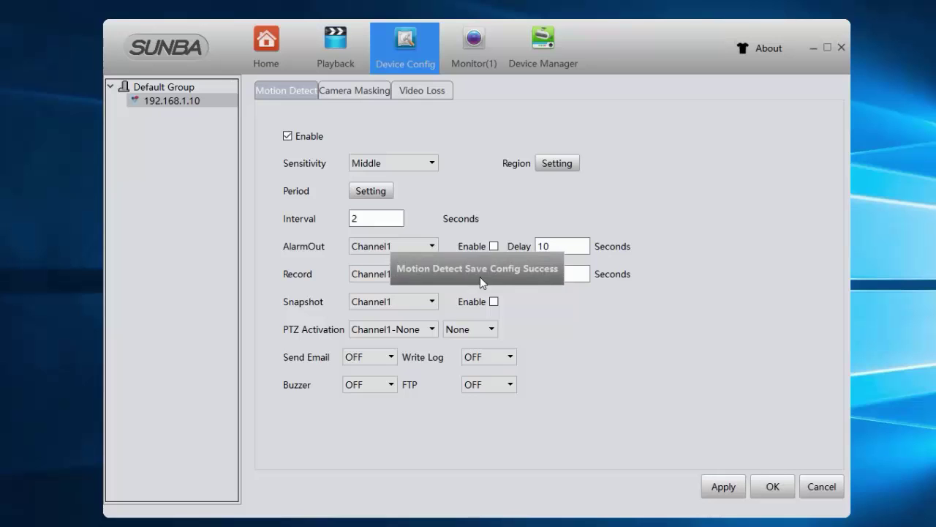
click(820, 486)
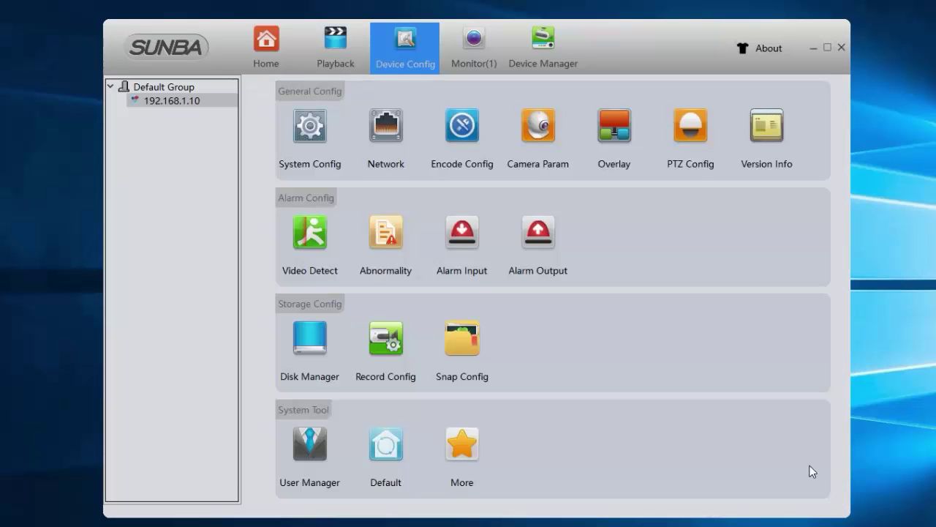
Check the Detect option for TimeSection1 in the record configuration, leave it without saving, and view the camera's live feed.
click(387, 333)
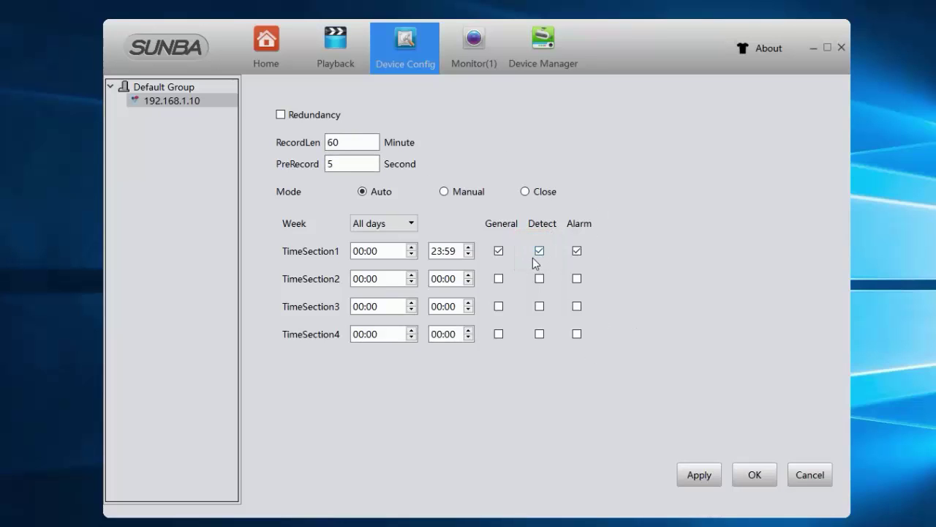
click(813, 476)
click(319, 63)
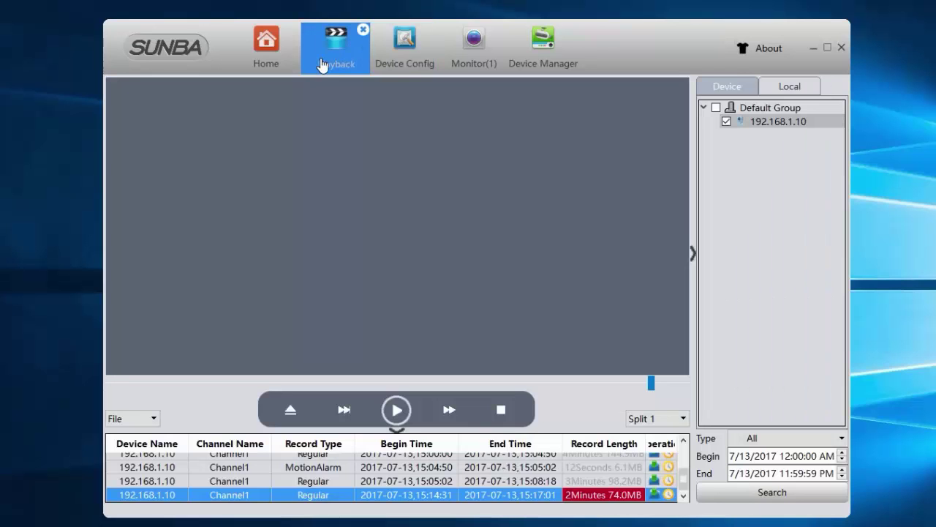
click(474, 54)
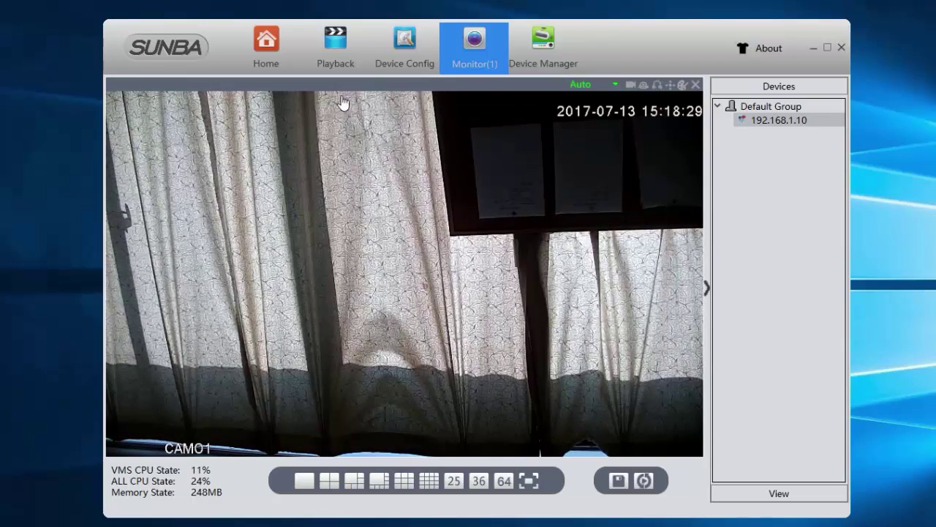
Search the camera's 7/13/2017 recordings again and play the latest MotionAlarm recording, which begins at 15:18:22.
click(331, 50)
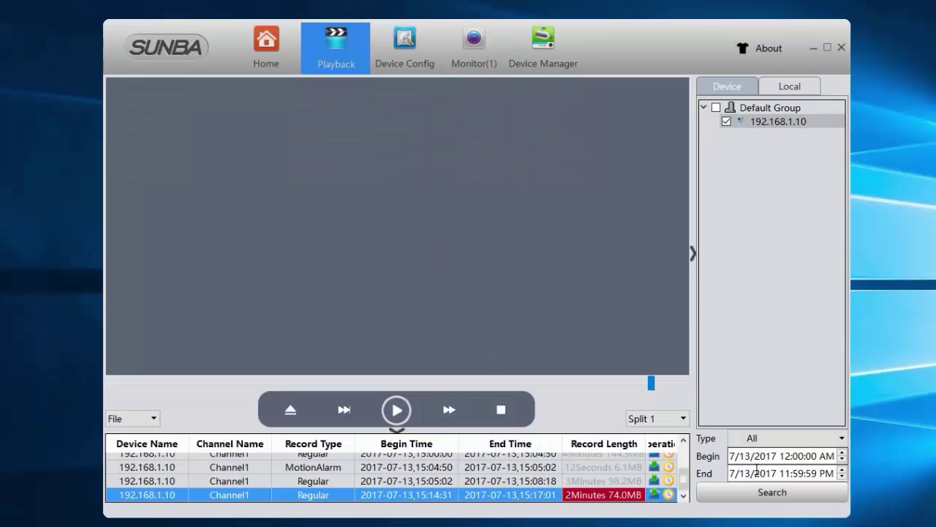
click(771, 493)
scroll(633, 497, down, 5)
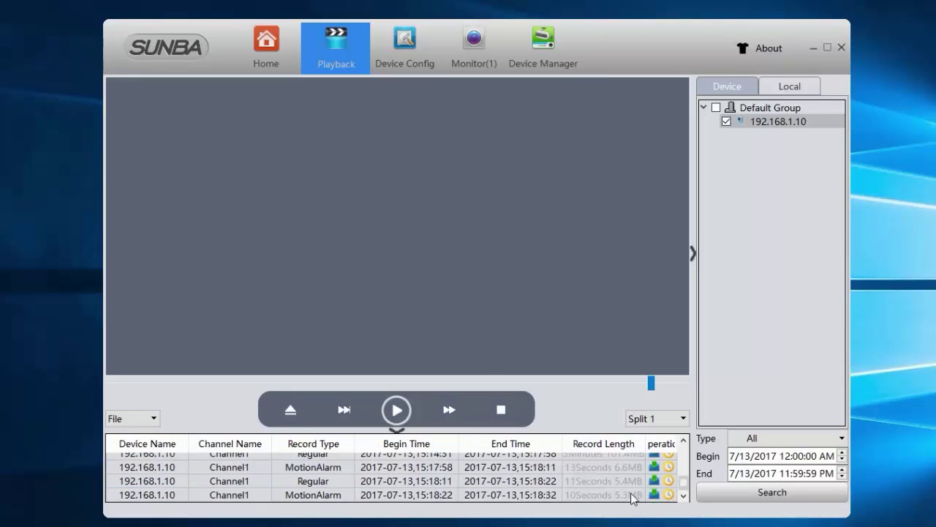
click(487, 495)
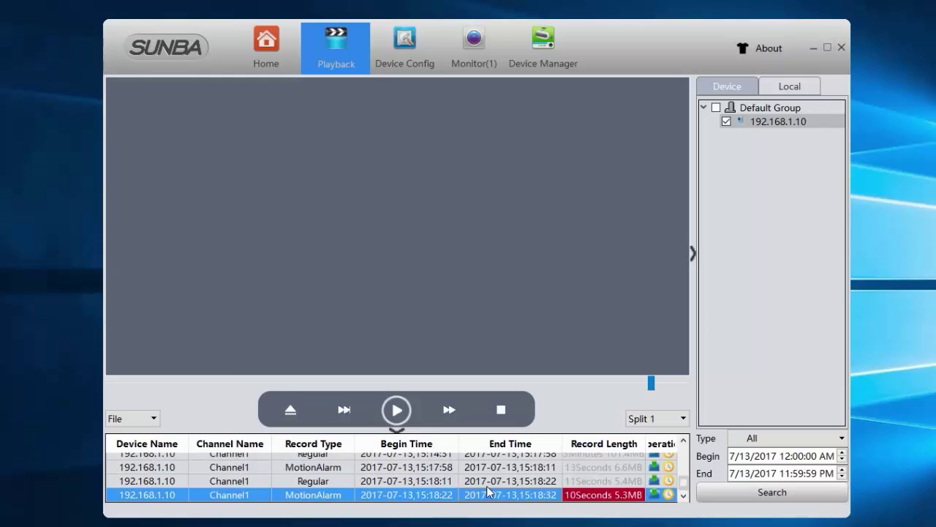
click(398, 409)
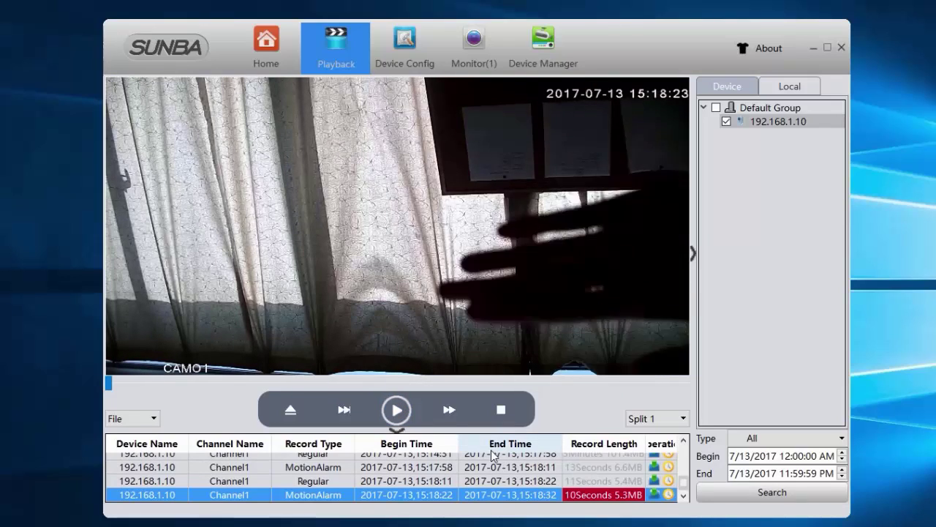